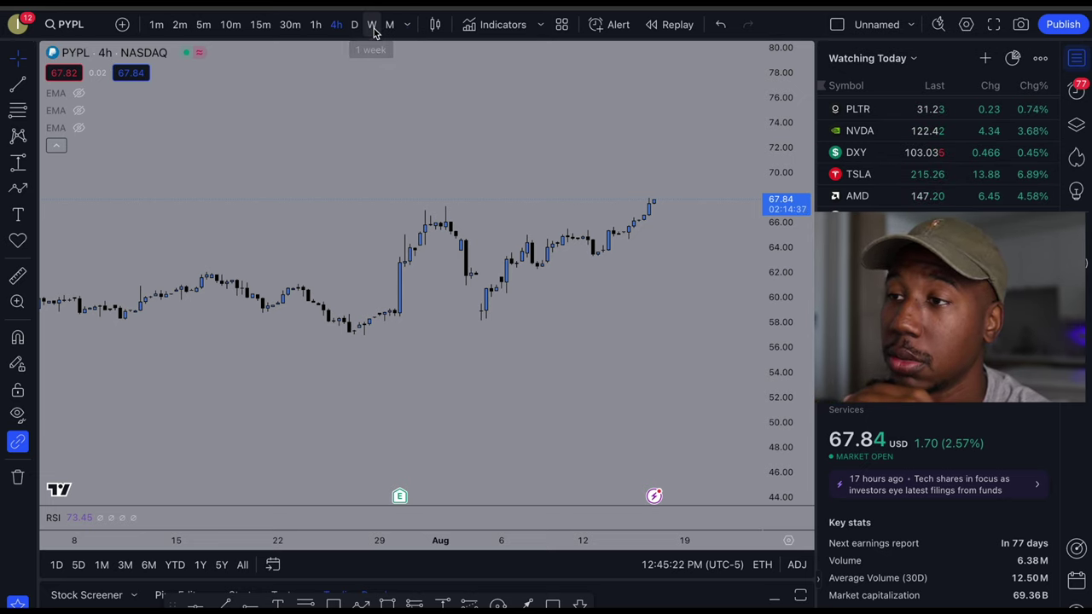
Switch the PYPL chart to the weekly timeframe and frame the price action from early 2022 to the present
click(372, 24)
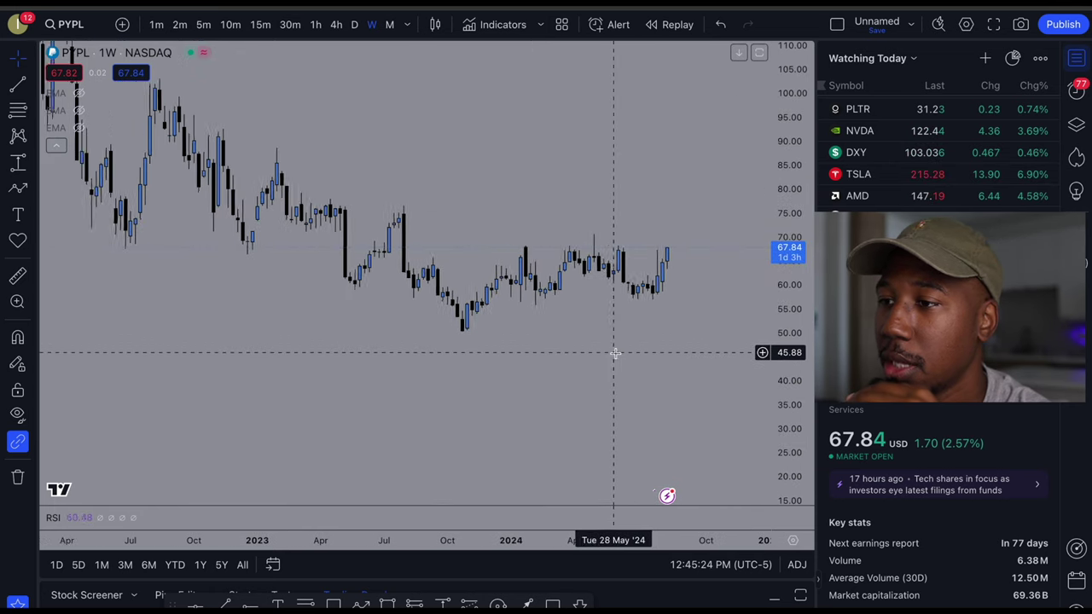
scroll(615, 353, down, 3)
drag(807, 215, 794, 249)
scroll(512, 367, up, 2)
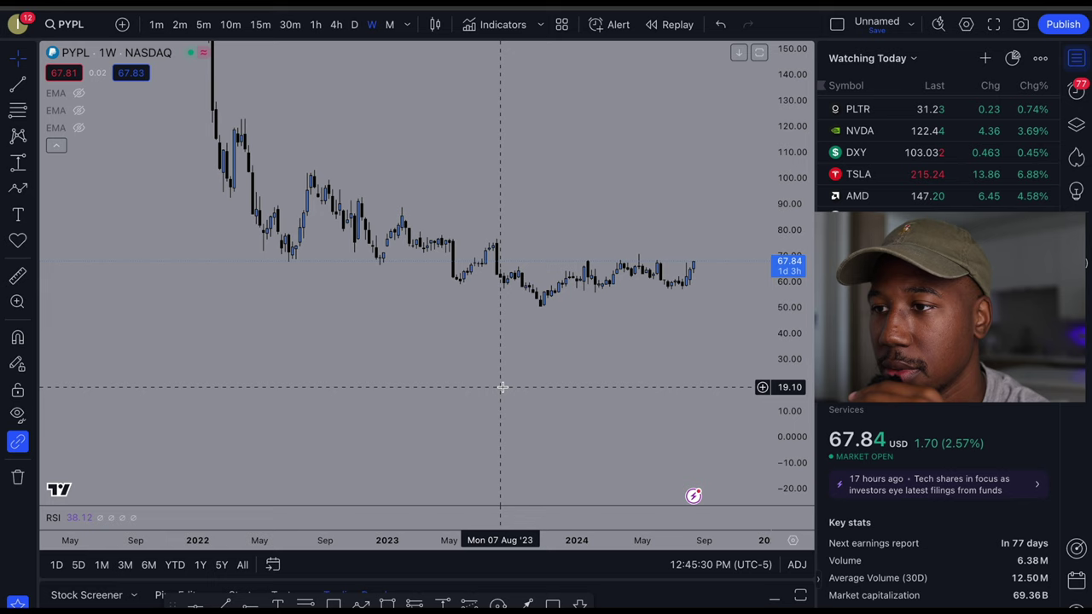
scroll(353, 385, up, 2)
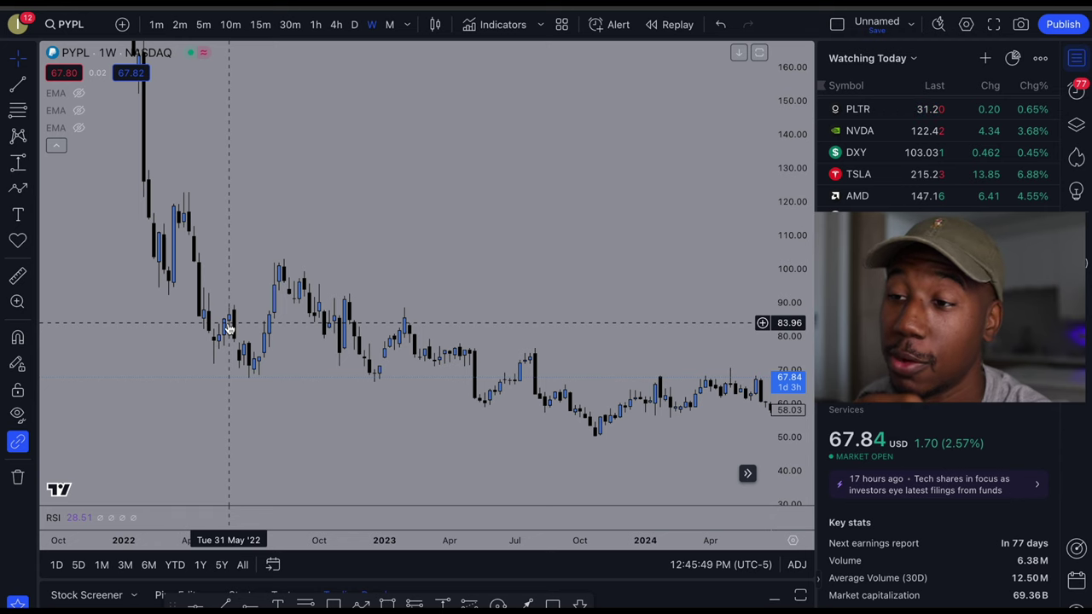
scroll(230, 328, up, 2)
drag(208, 378, 378, 402)
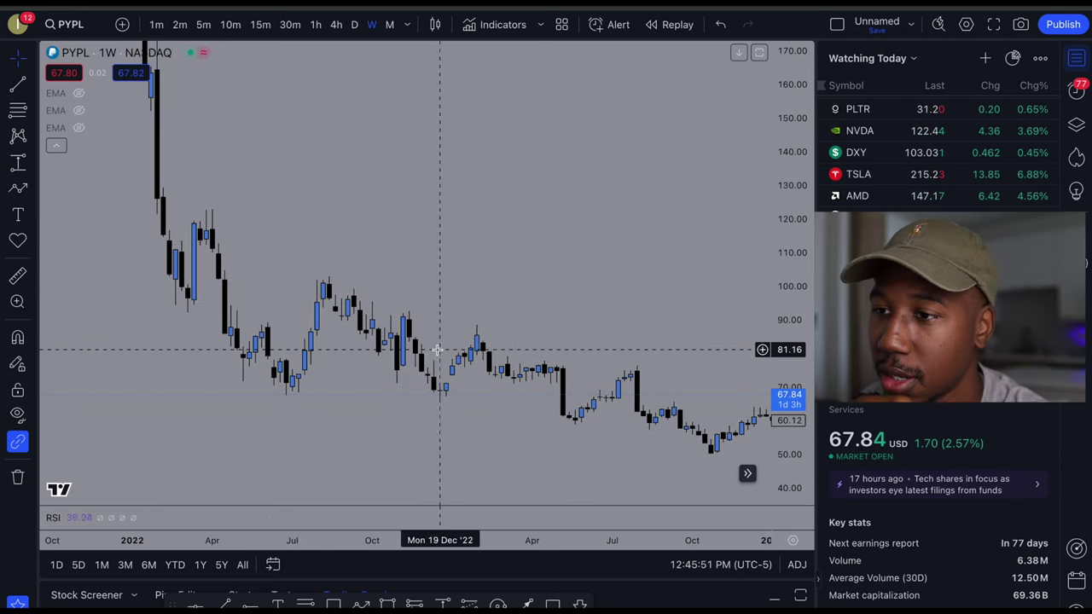
scroll(437, 350, down, 2)
drag(515, 410, 336, 346)
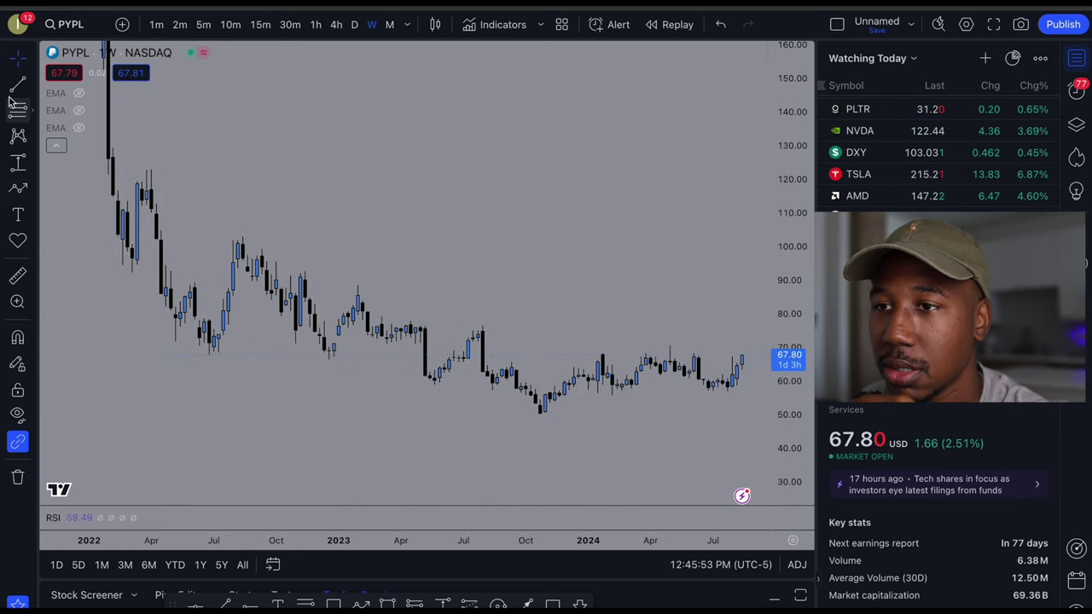
Draw a descending trend line from about 119.86 on 14 Mar '22 across the highs to about 59.66 on 9 Oct '23
click(136, 179)
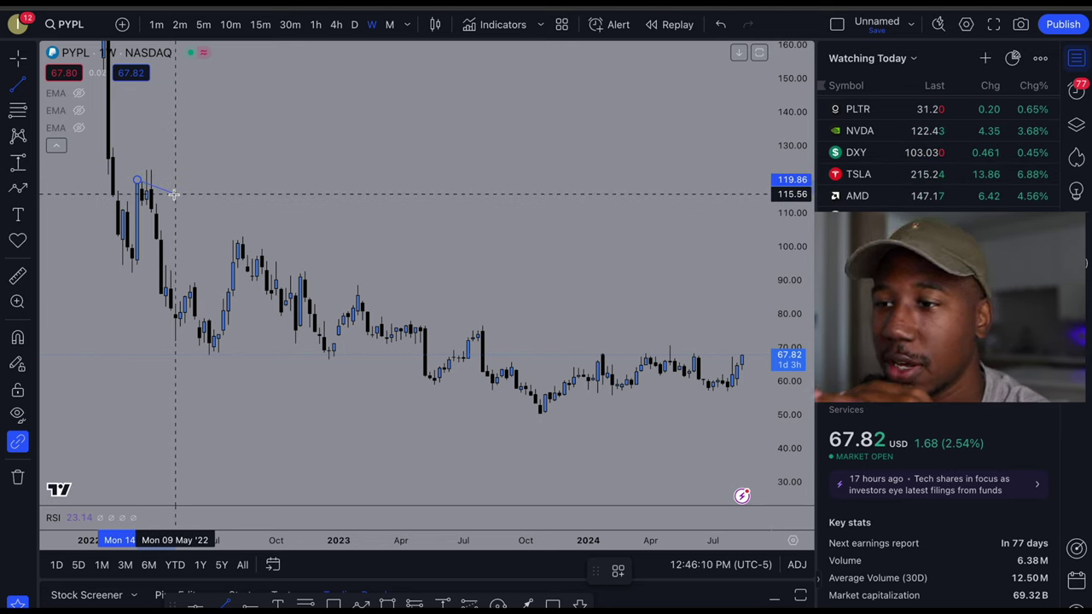
click(310, 280)
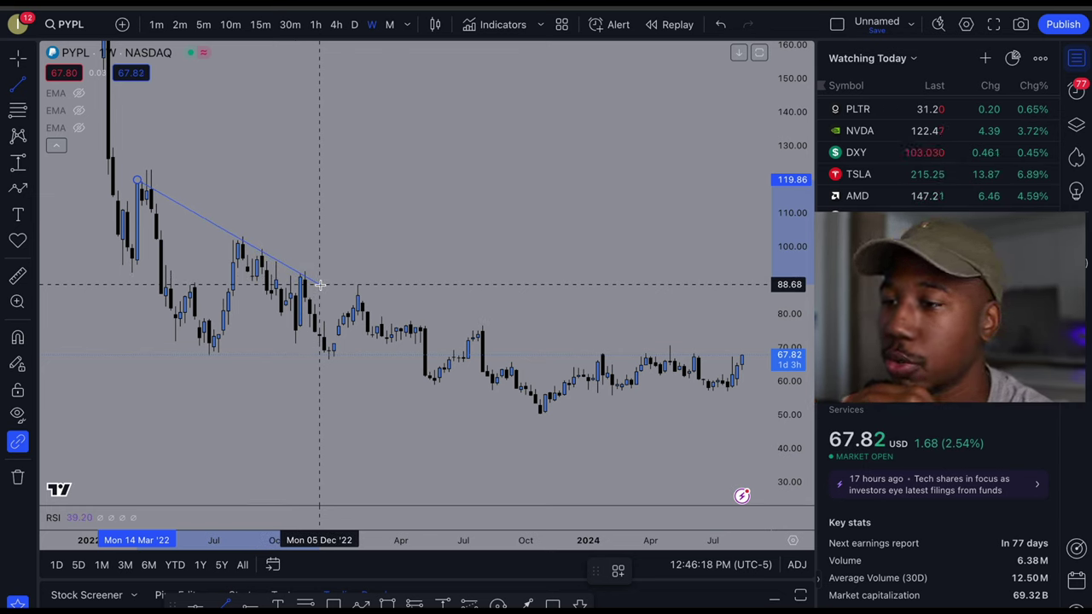
click(529, 382)
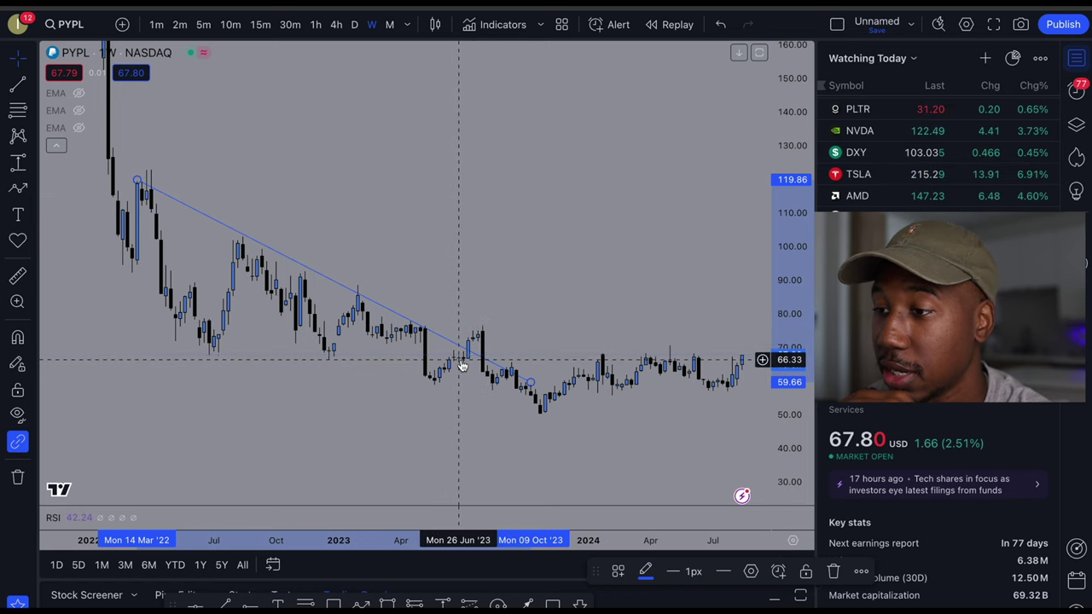
Extend the descending trend line's lower end to about 38.16 on 13 May '24
scroll(426, 361, down, 1)
scroll(419, 370, down, 2)
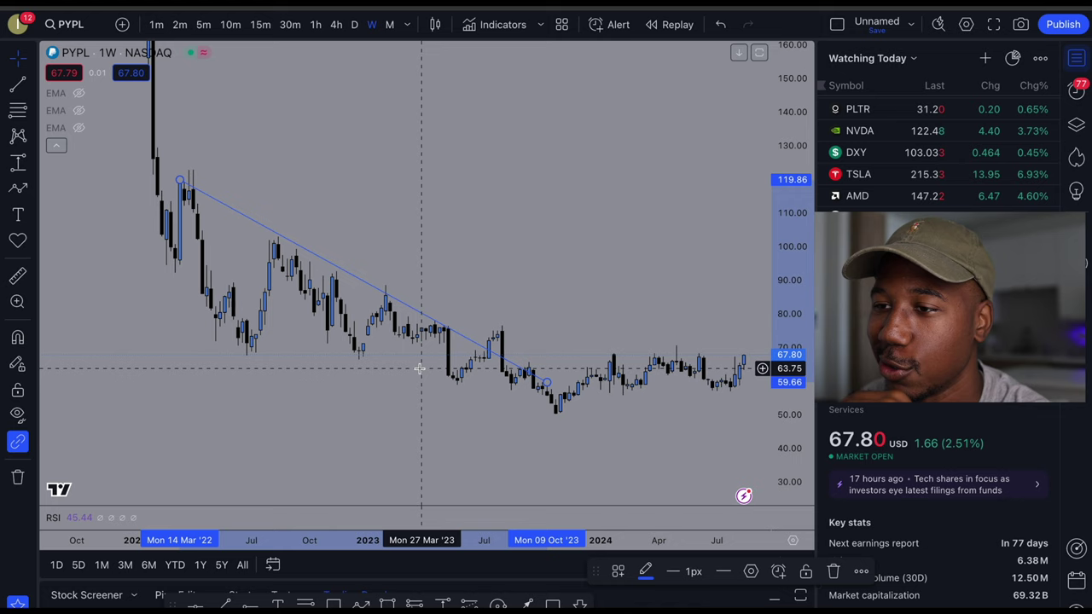
drag(332, 329, 256, 341)
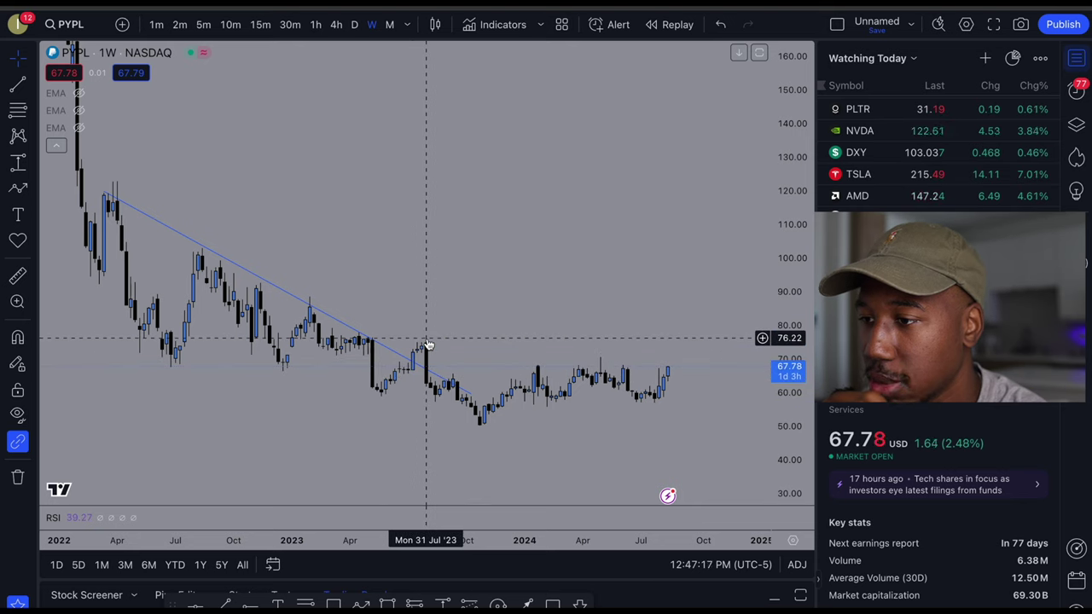
drag(470, 399, 610, 466)
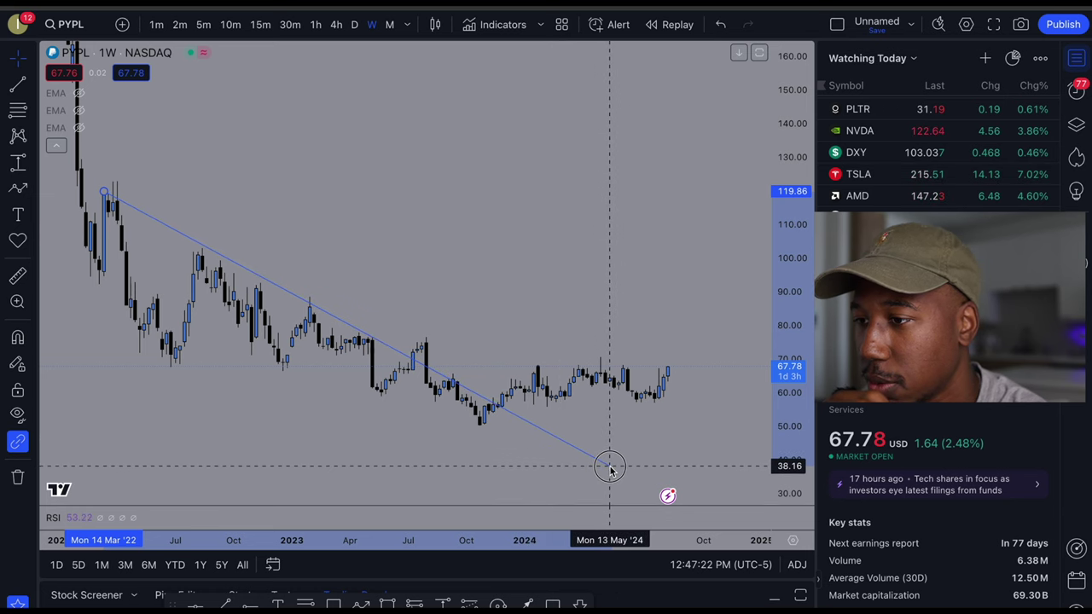
click(521, 442)
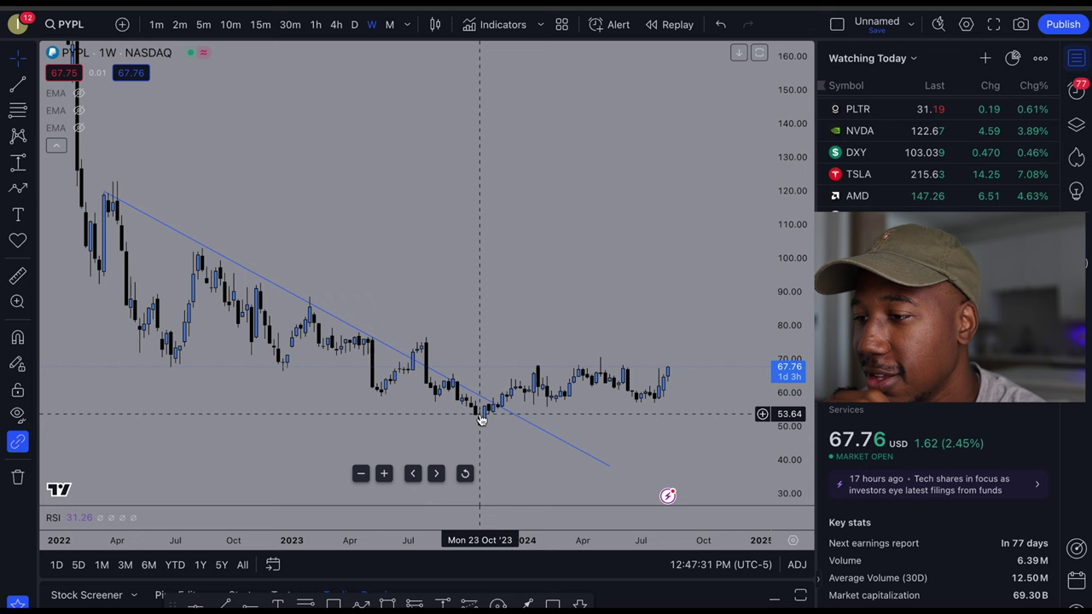
Place a horizontal ray at about 57.94 starting from 3 Apr '23 as support beneath the consolidation lows
scroll(465, 410, down, 1)
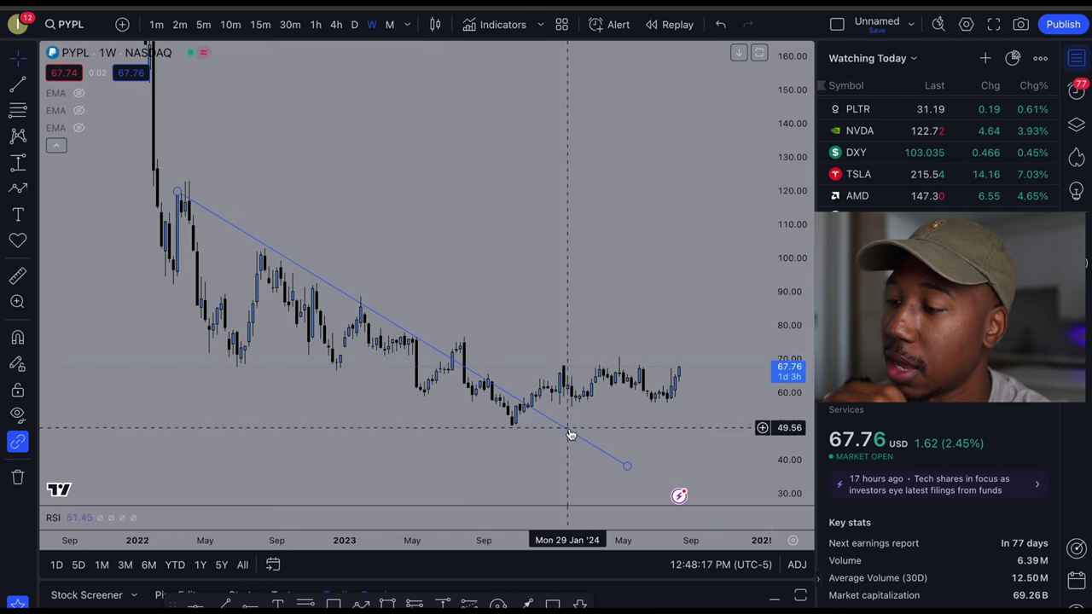
scroll(648, 462, up, 3)
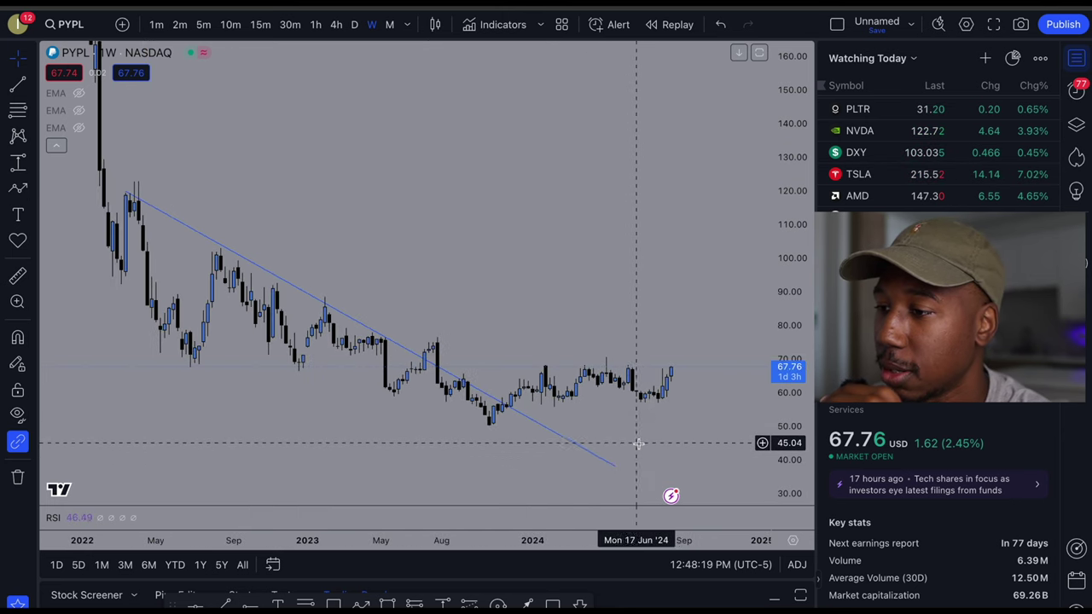
drag(671, 439, 586, 423)
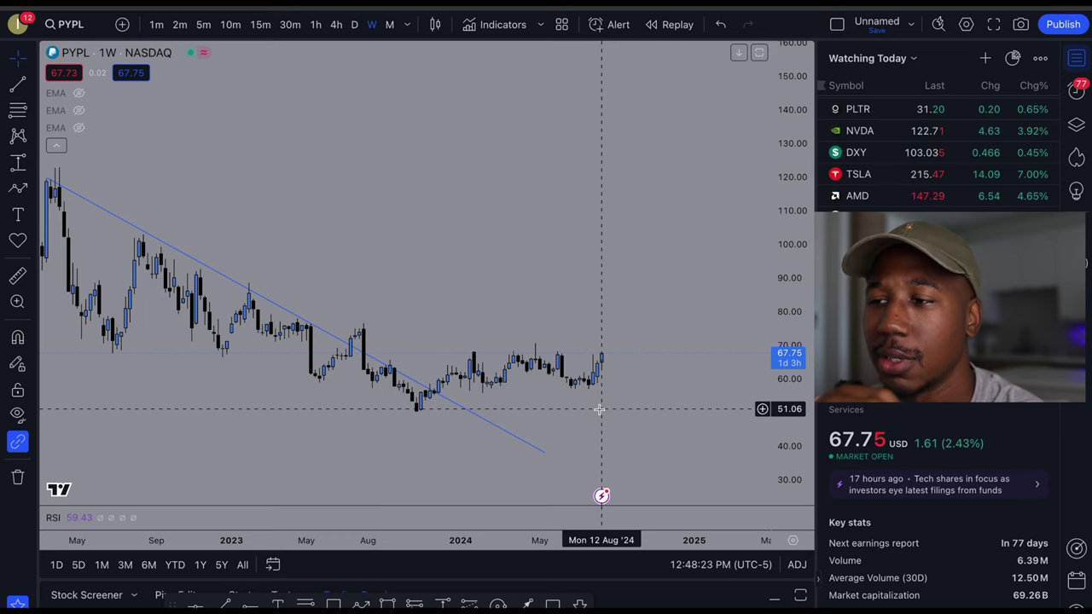
scroll(599, 409, down, 2)
scroll(681, 430, up, 1)
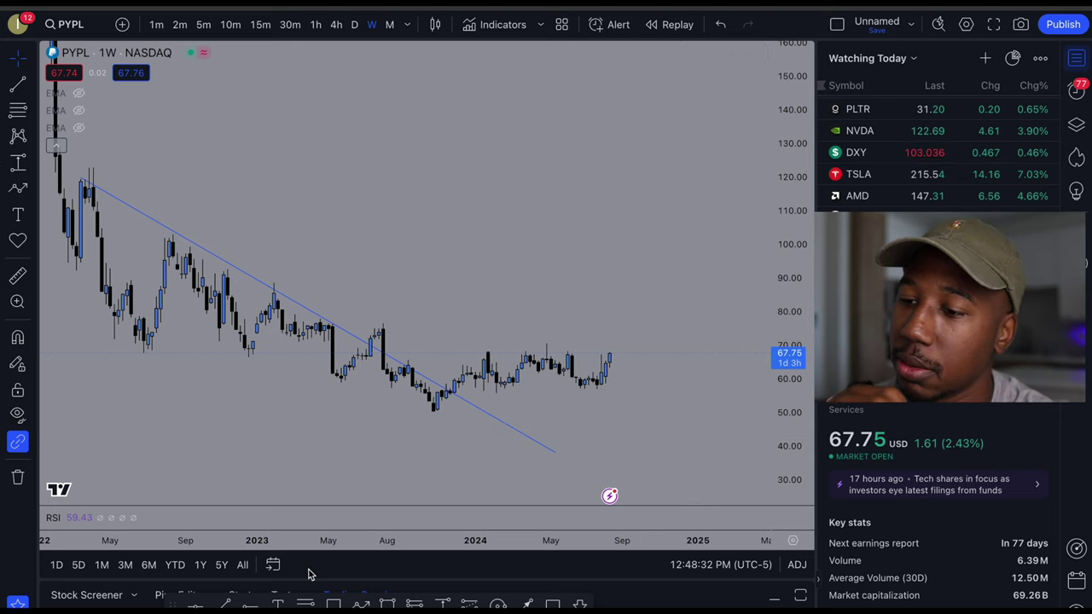
click(250, 604)
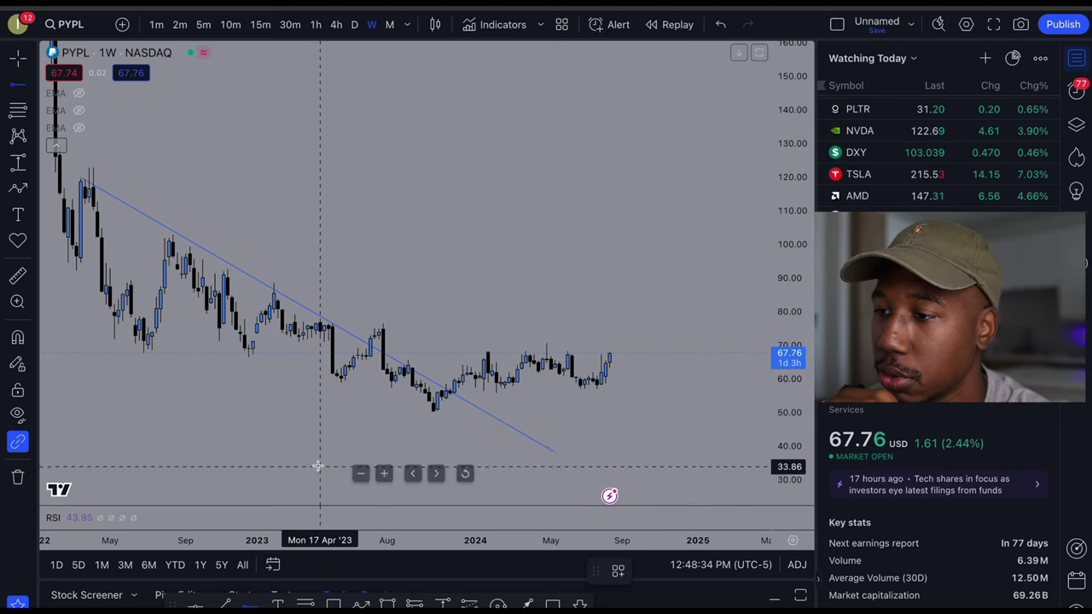
click(310, 385)
scroll(452, 440, up, 2)
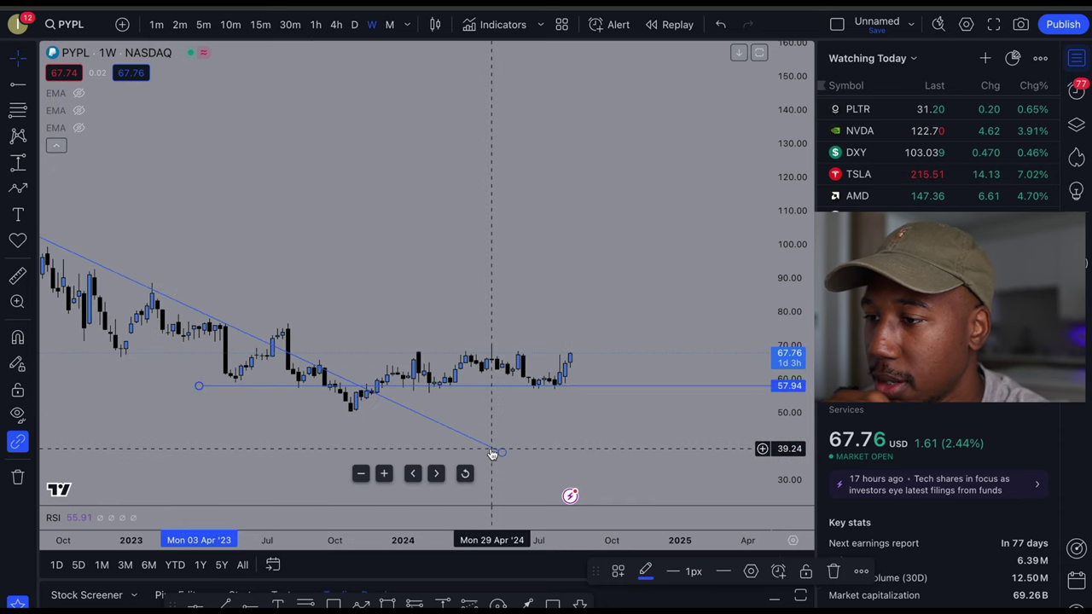
drag(809, 393, 740, 375)
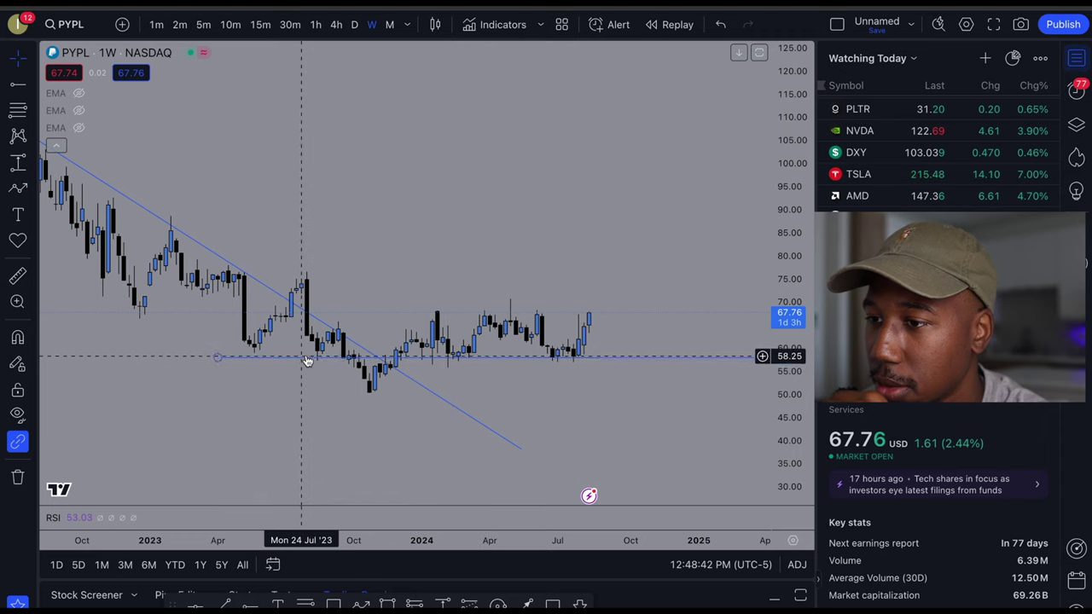
click(261, 359)
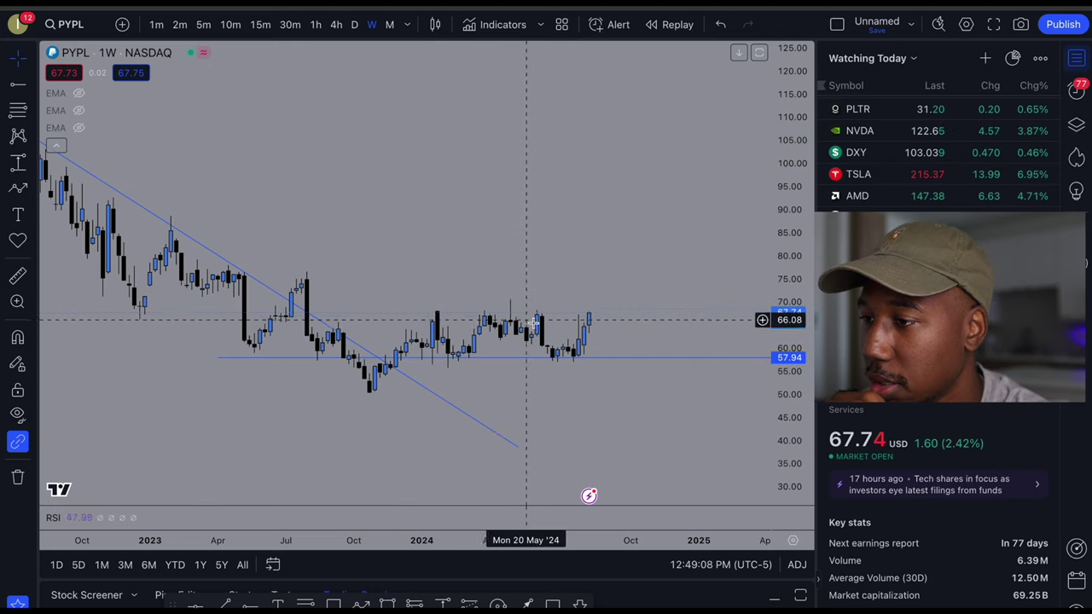
Place a second horizontal ray at about 68.12 starting from 5 Jun '23 as resistance along the consolidation highs
scroll(653, 345, up, 1)
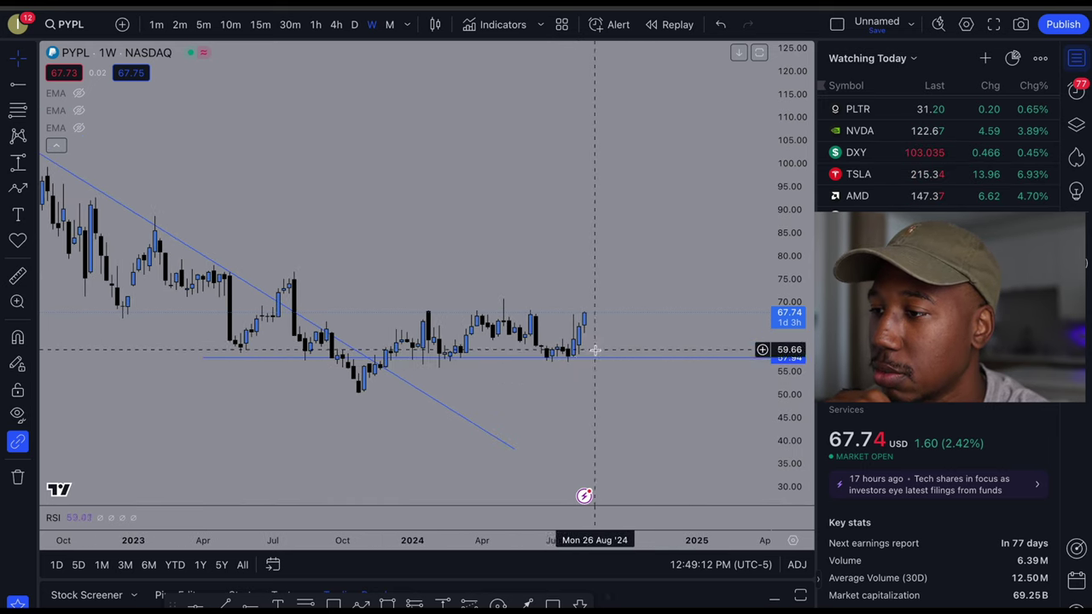
scroll(555, 388, up, 1)
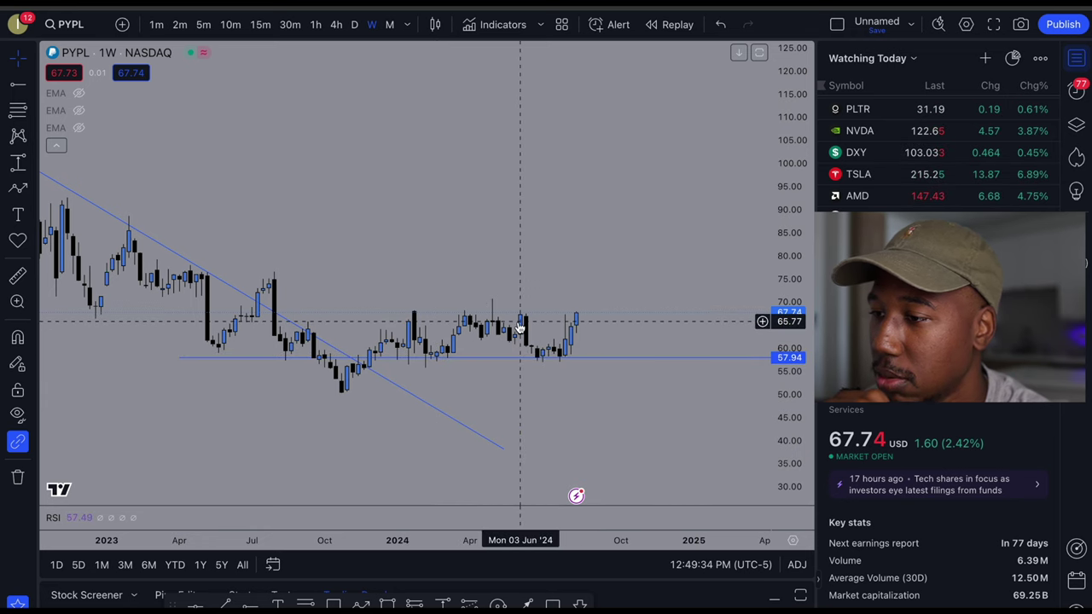
click(540, 359)
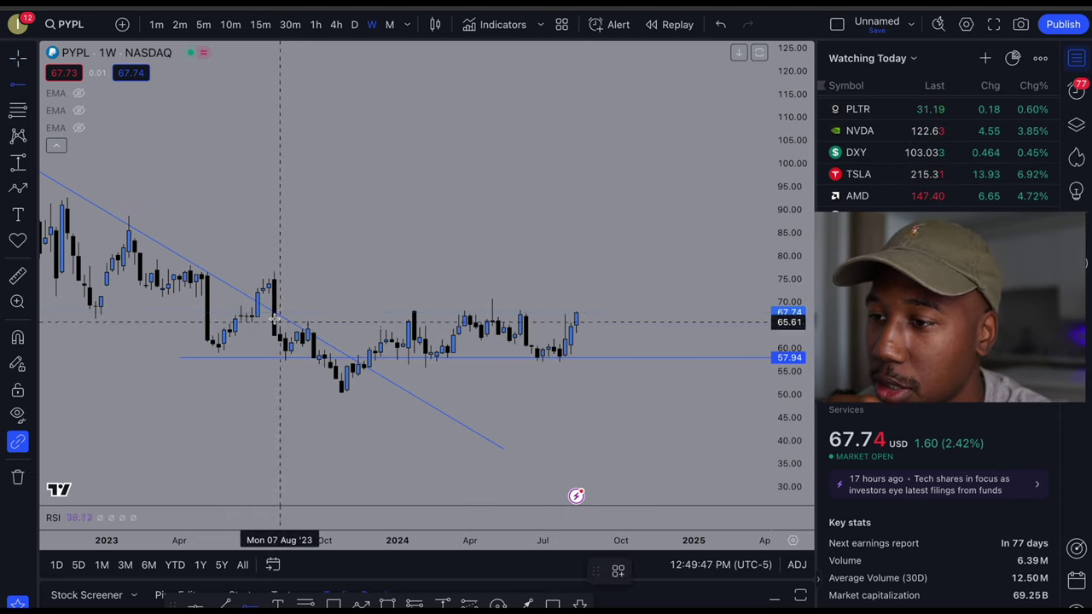
click(228, 311)
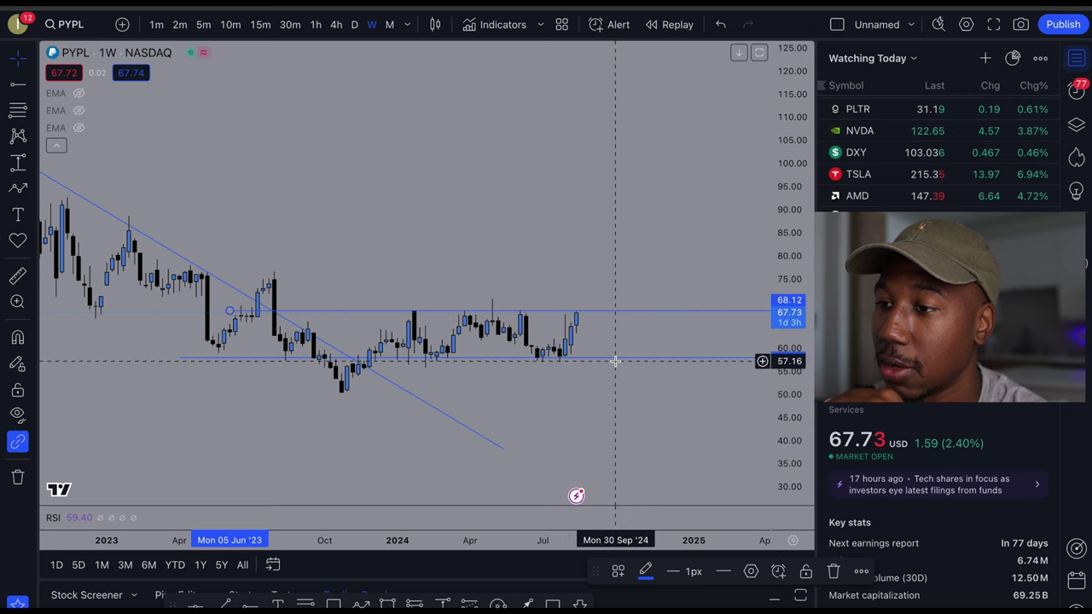
Switch the chart to the 4-hour timeframe and stretch the price scale to enlarge the range between the two rays
scroll(641, 394, down, 1)
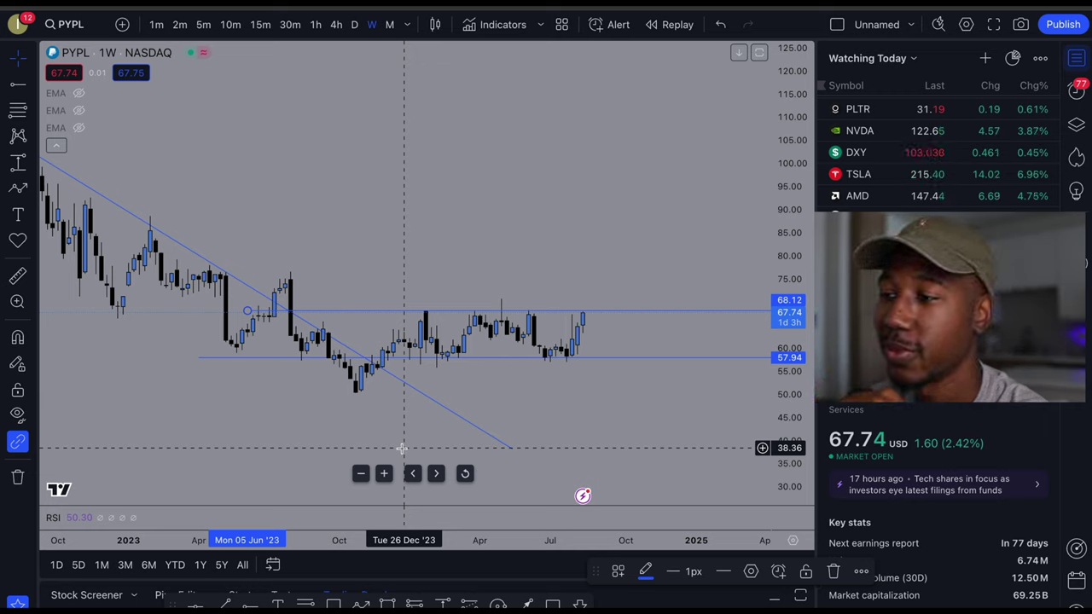
click(337, 25)
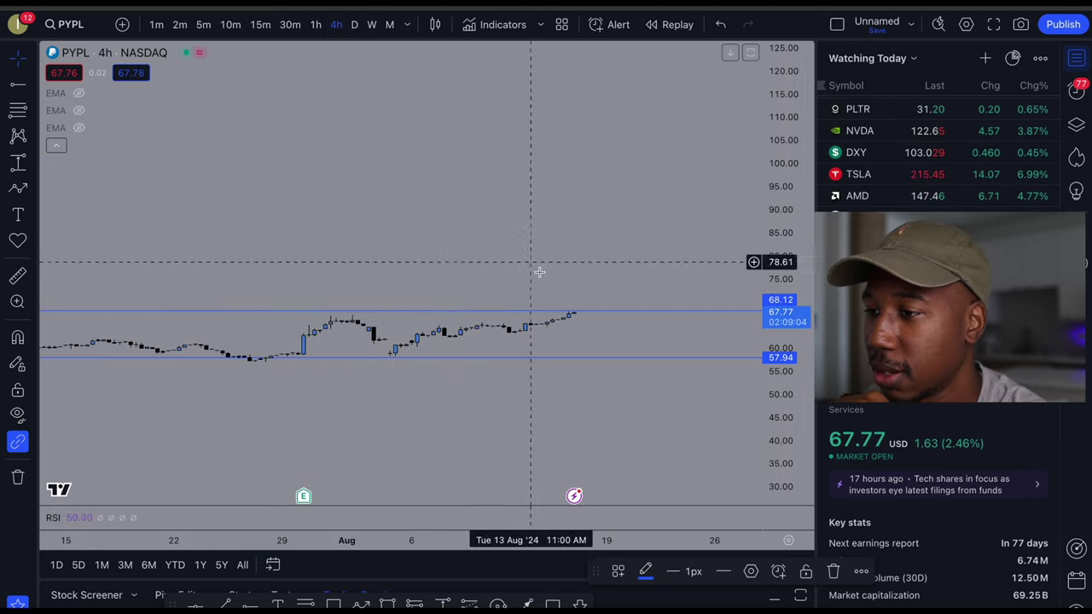
drag(790, 389, 768, 88)
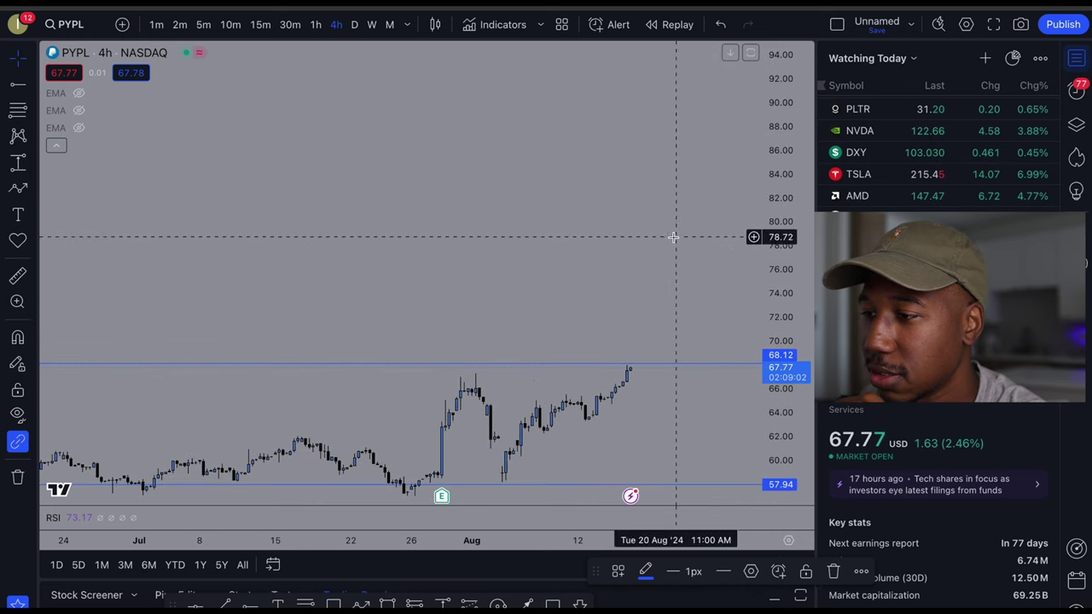
scroll(665, 231, up, 1)
scroll(636, 226, up, 1)
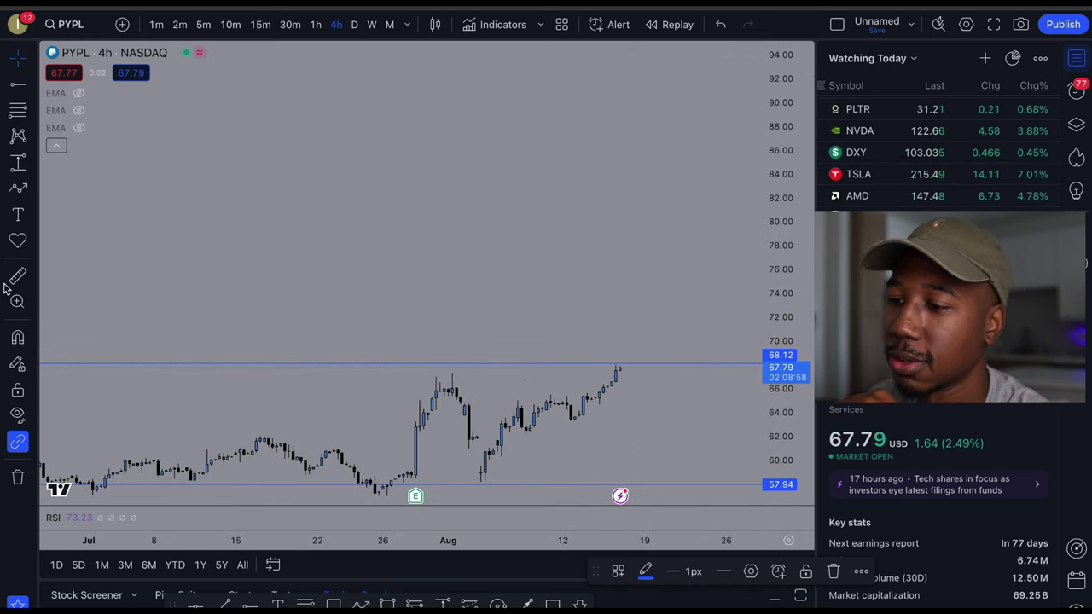
Draw an ascending trend line from about 58.88 on 5 Aug '24 under the recent lows to about 69.62 on 22 Aug '24
scroll(533, 431, up, 1)
drag(636, 429, 585, 356)
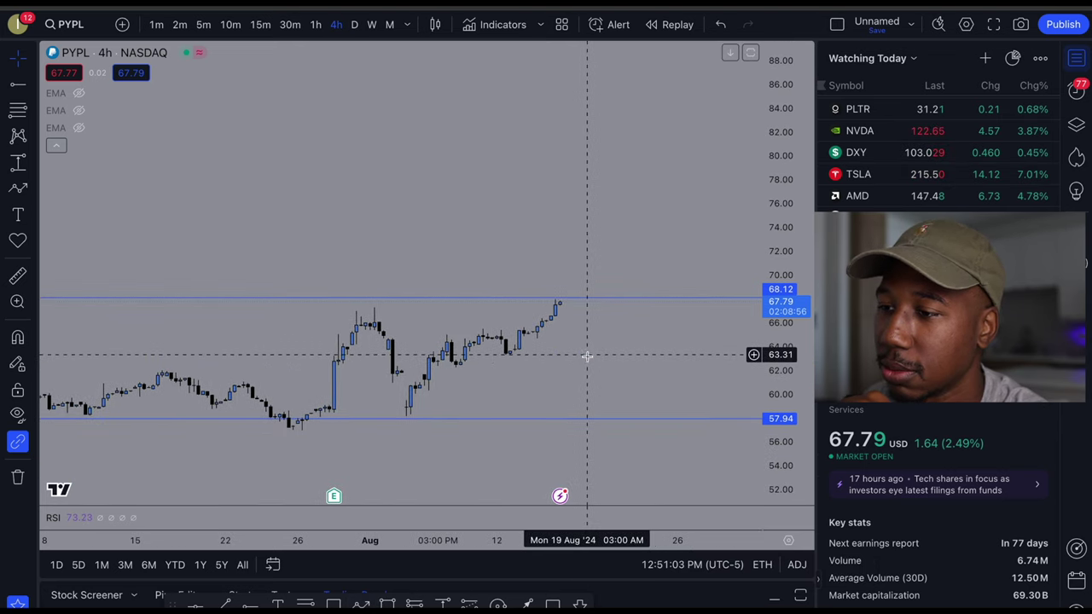
scroll(560, 374, down, 1)
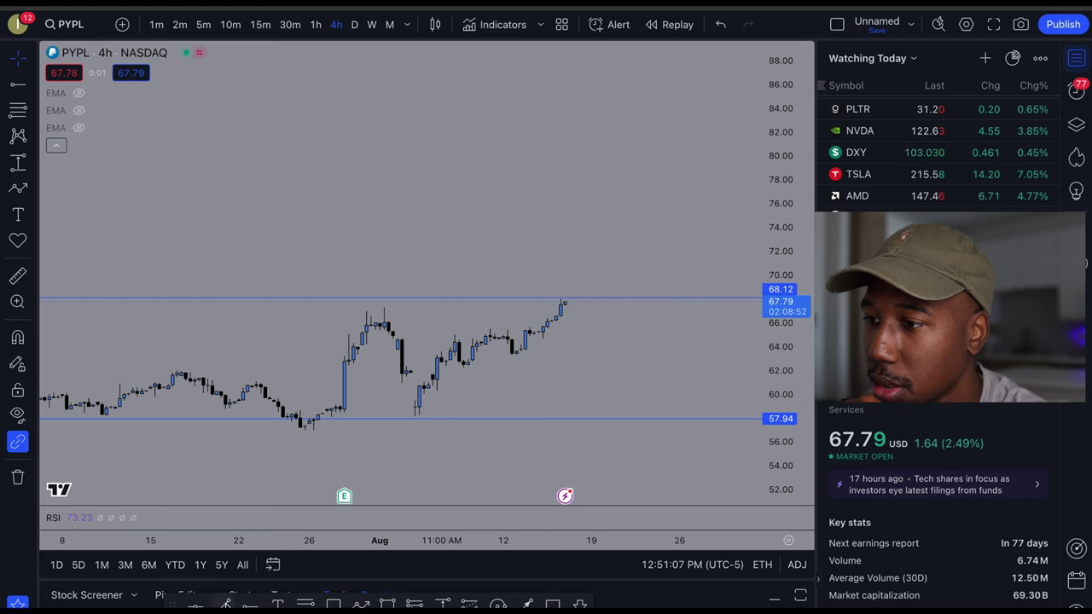
click(419, 408)
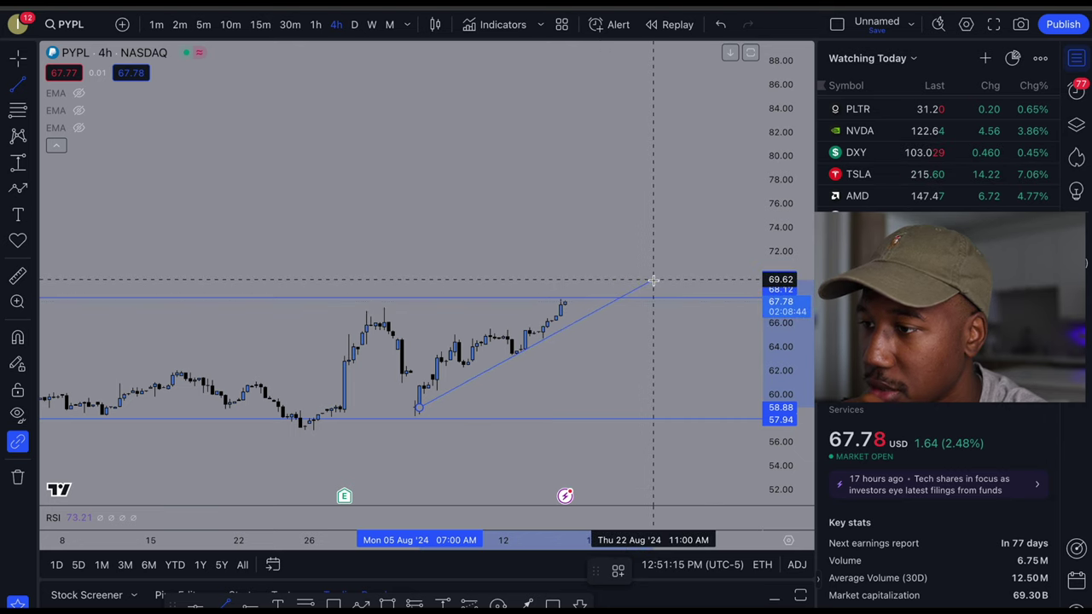
click(654, 279)
Nudge the ascending trend line's upper end to about 69.74 on 22 Aug '24
scroll(571, 383, up, 3)
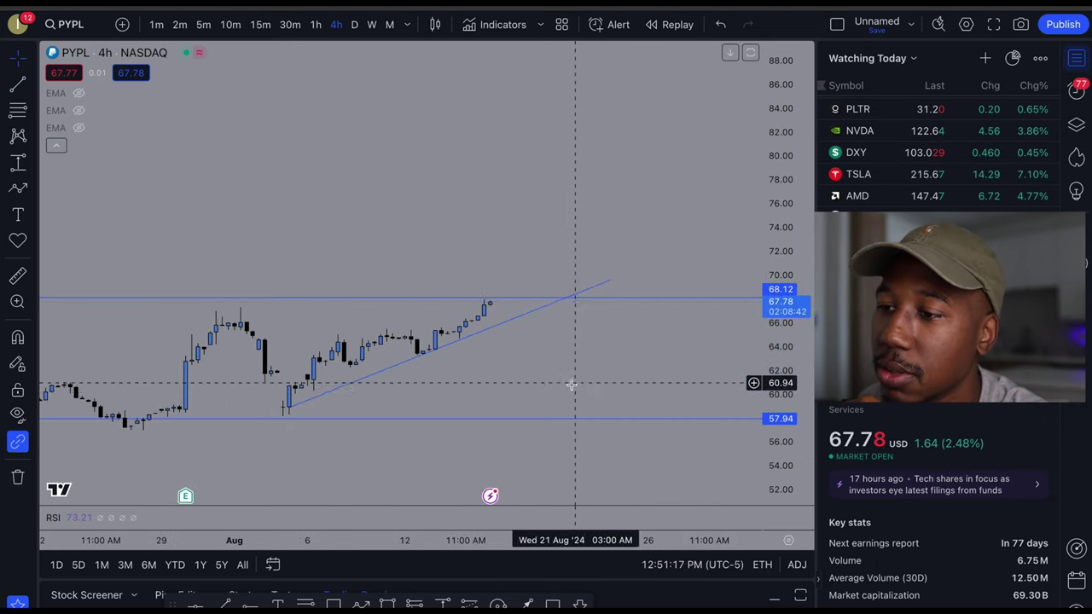
scroll(489, 388, up, 1)
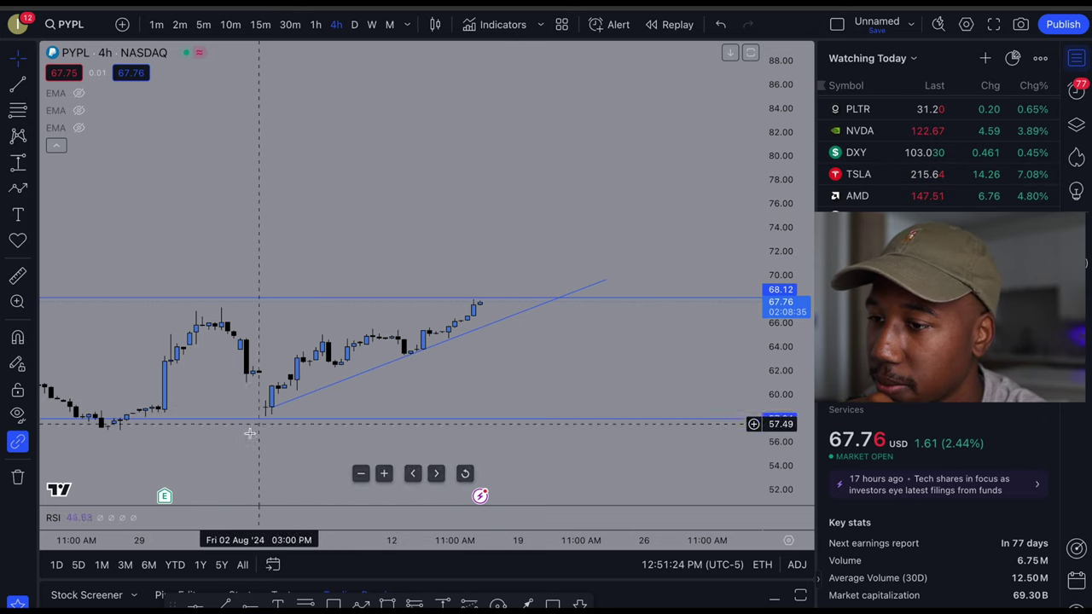
scroll(364, 461, down, 3)
scroll(401, 418, up, 2)
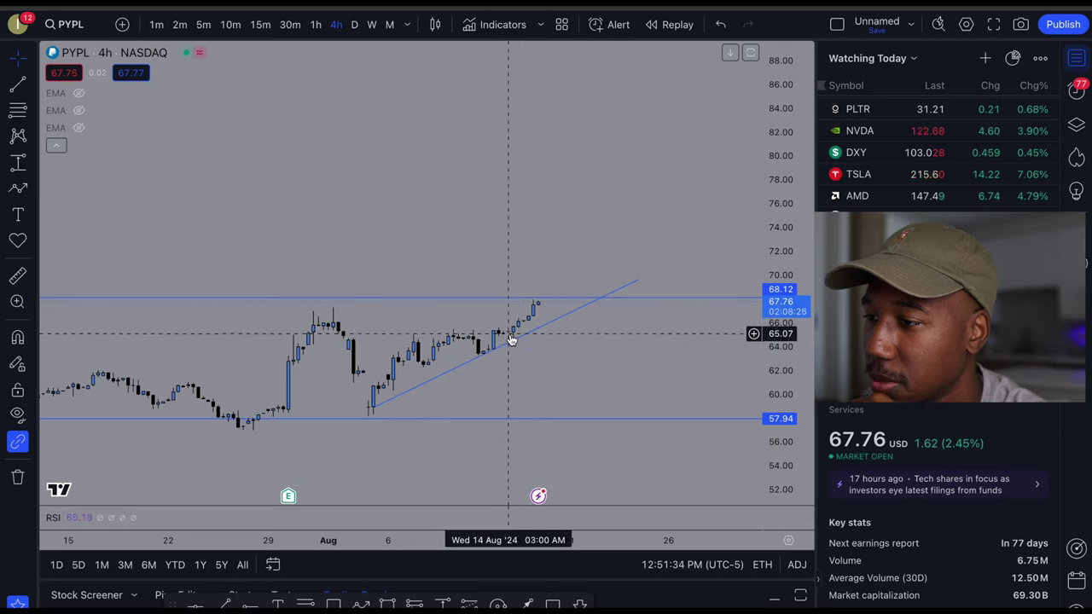
click(638, 279)
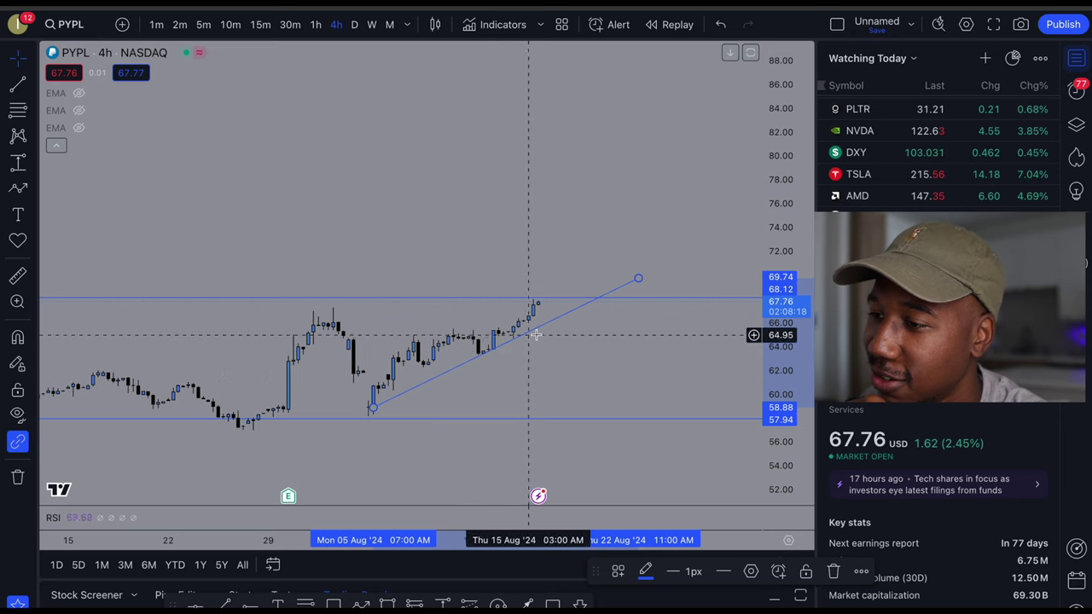
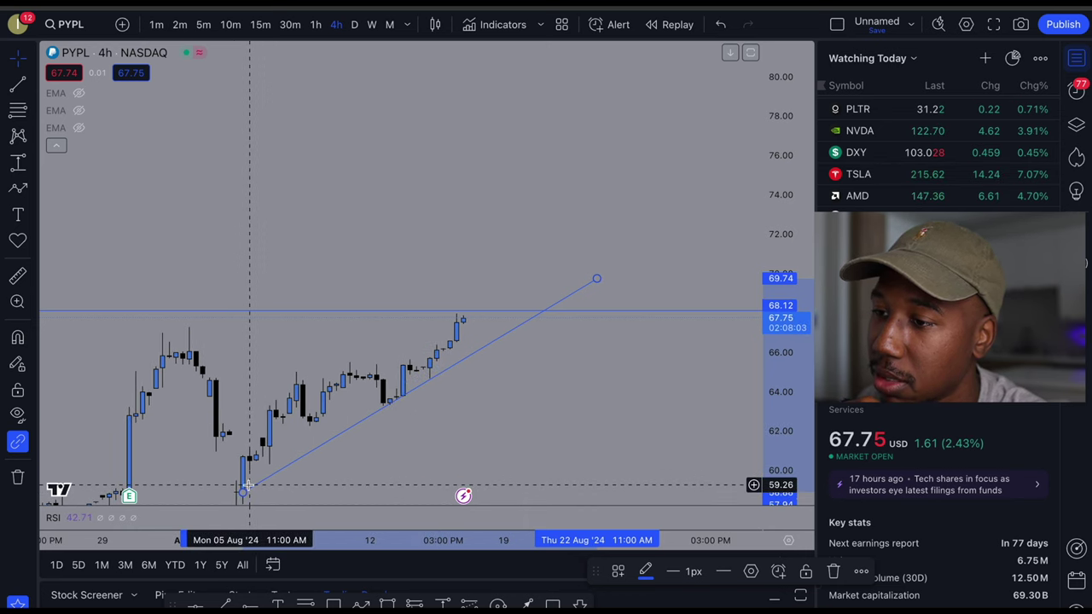
Add a price range measurement on 14 Aug '24 from the ascending trend line at about 64.63 up to the 68.12 resistance ray
scroll(244, 487, down, 1)
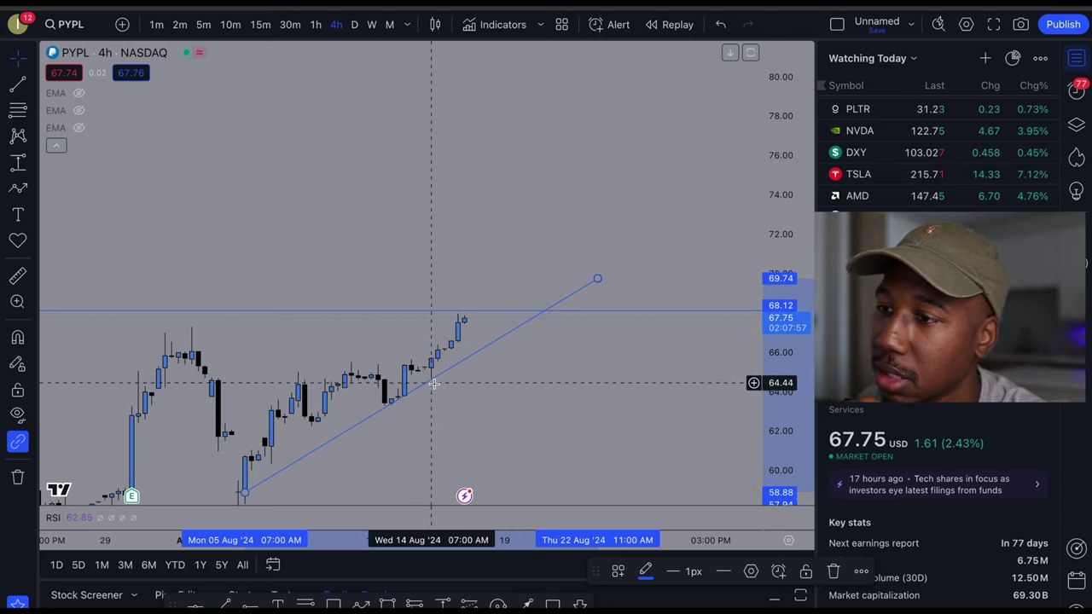
click(18, 166)
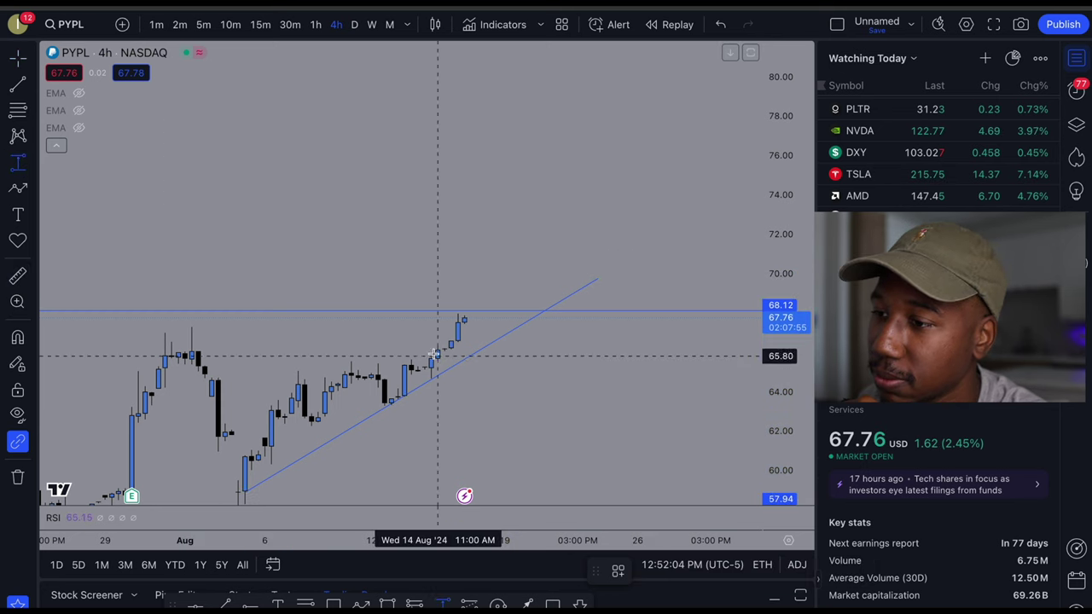
click(431, 379)
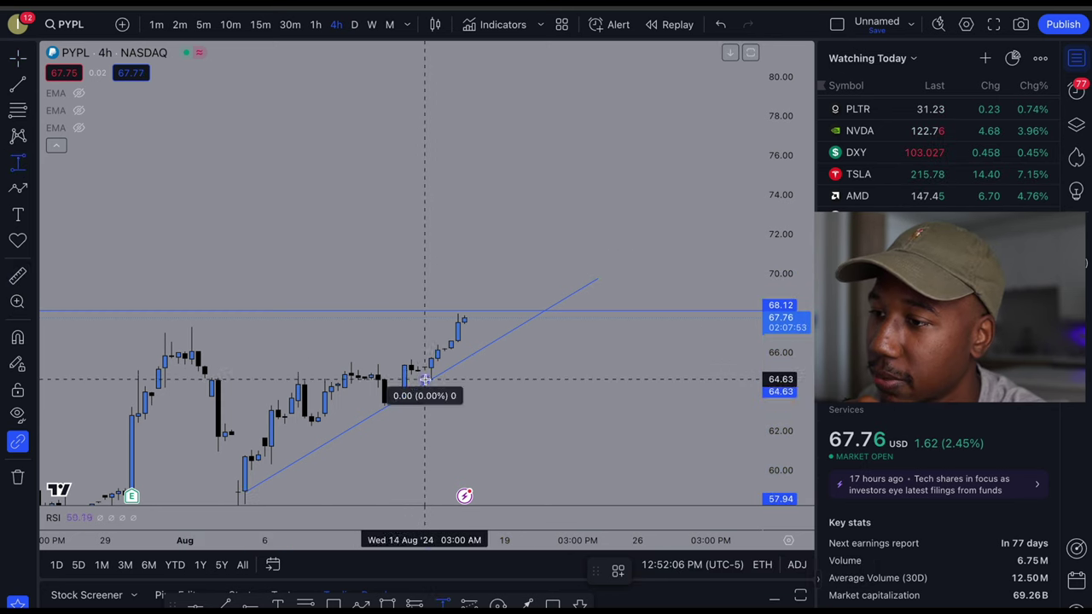
click(431, 310)
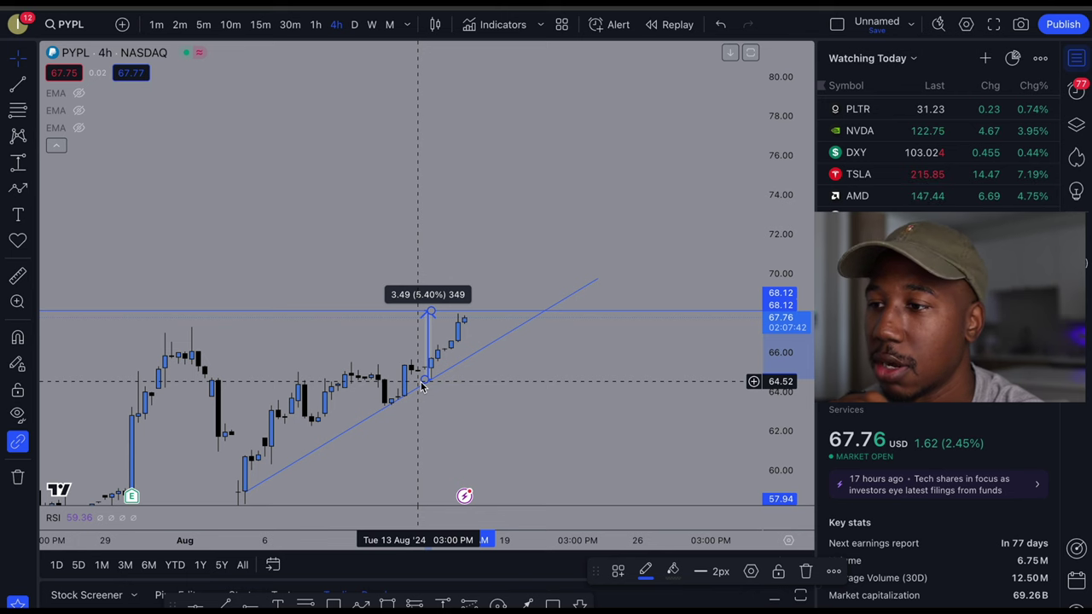
drag(492, 426, 531, 358)
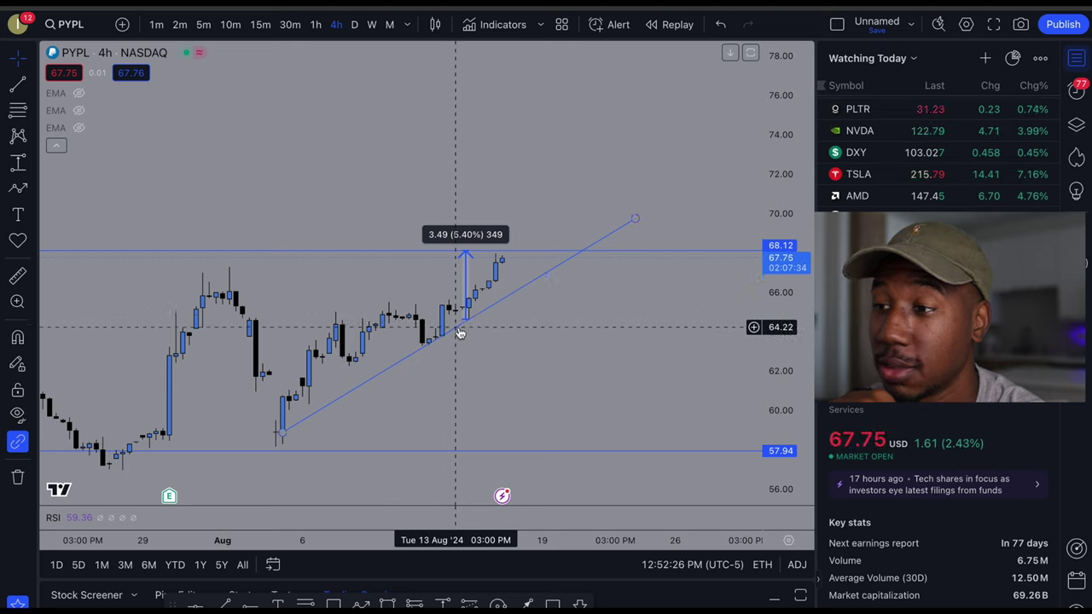
click(453, 253)
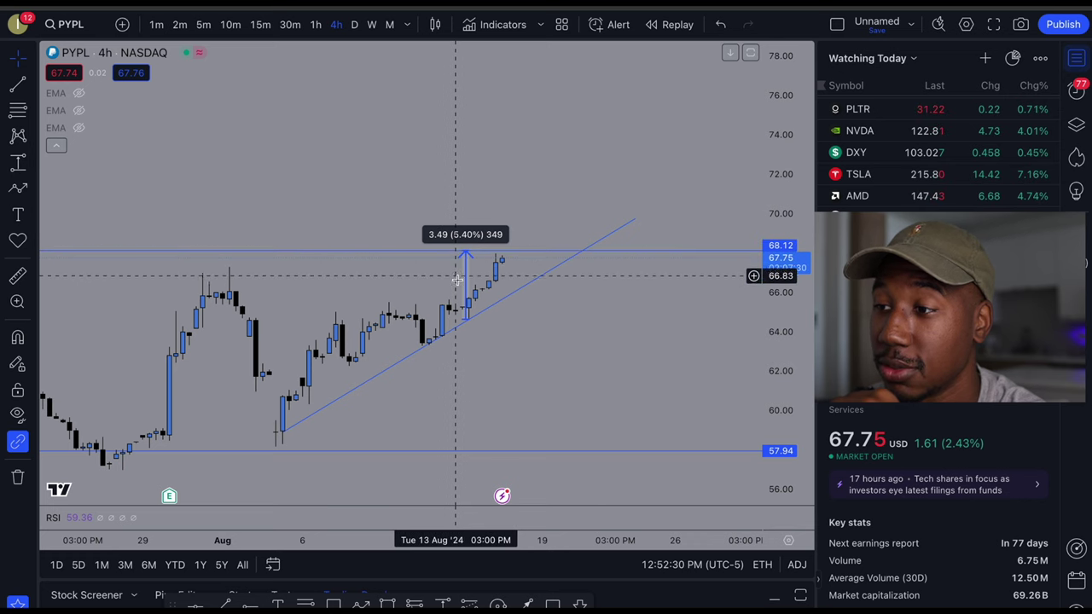
Draw a projected path from the latest candle up to the 68.12 ray, zigzagging below the trend line and dropping to about 63.38 on 26 Aug '24
scroll(486, 333, left, 5)
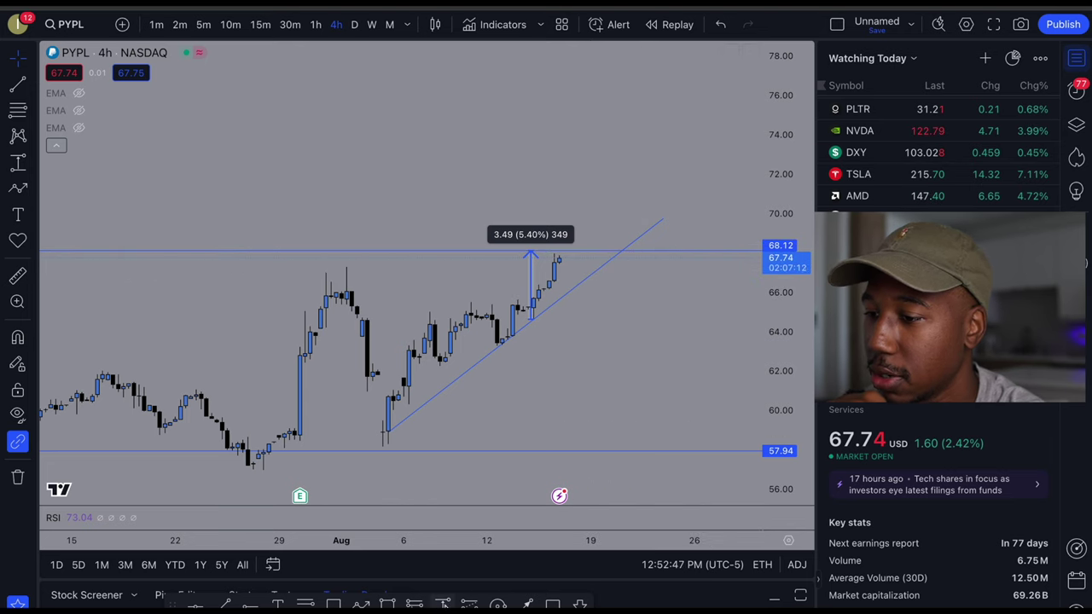
click(360, 604)
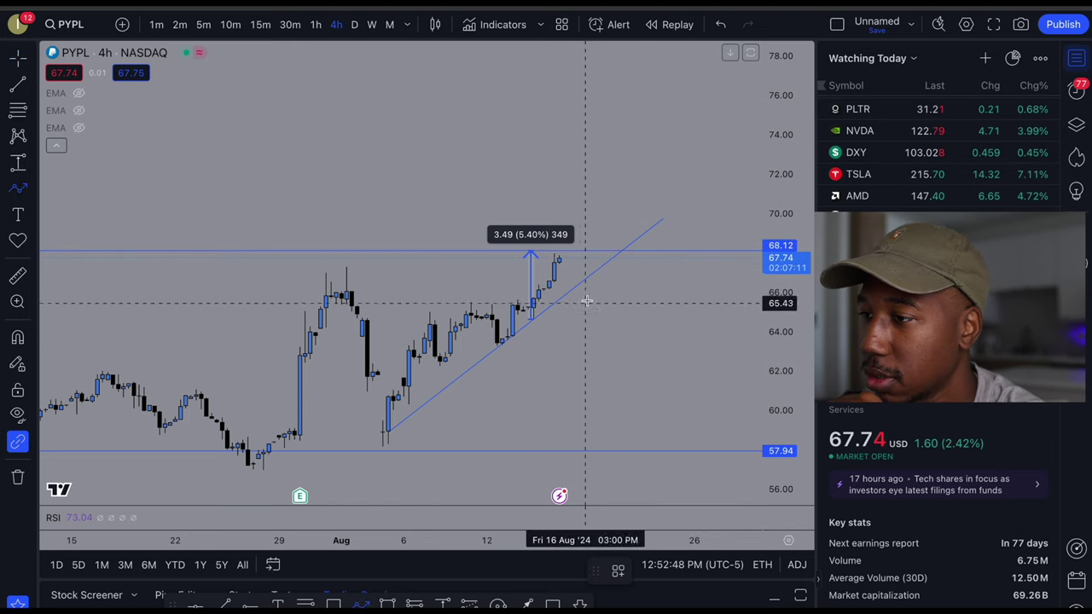
click(563, 260)
click(596, 254)
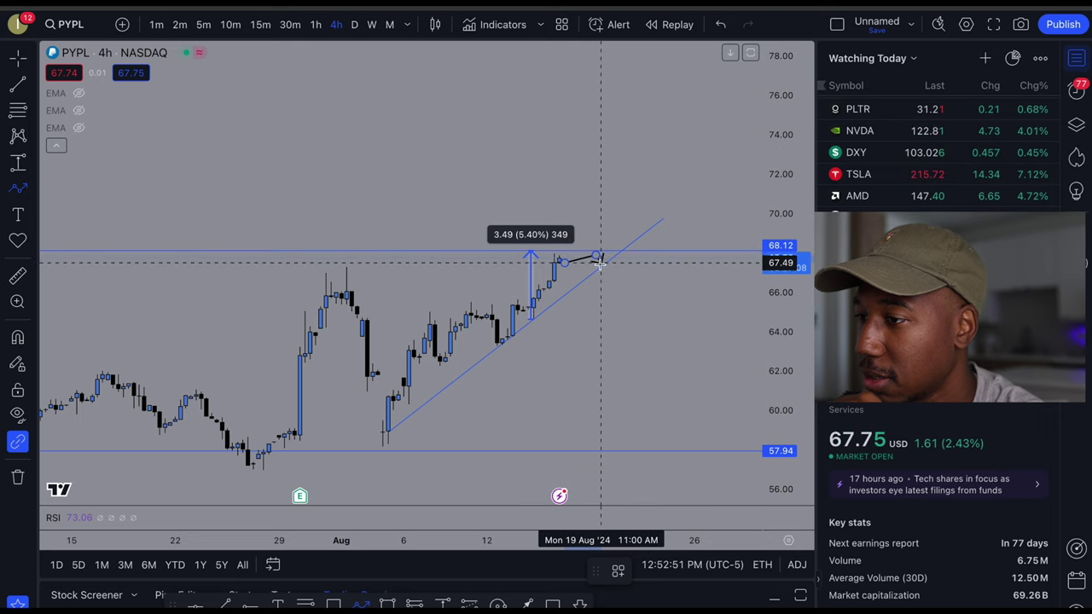
click(605, 278)
click(616, 269)
click(627, 282)
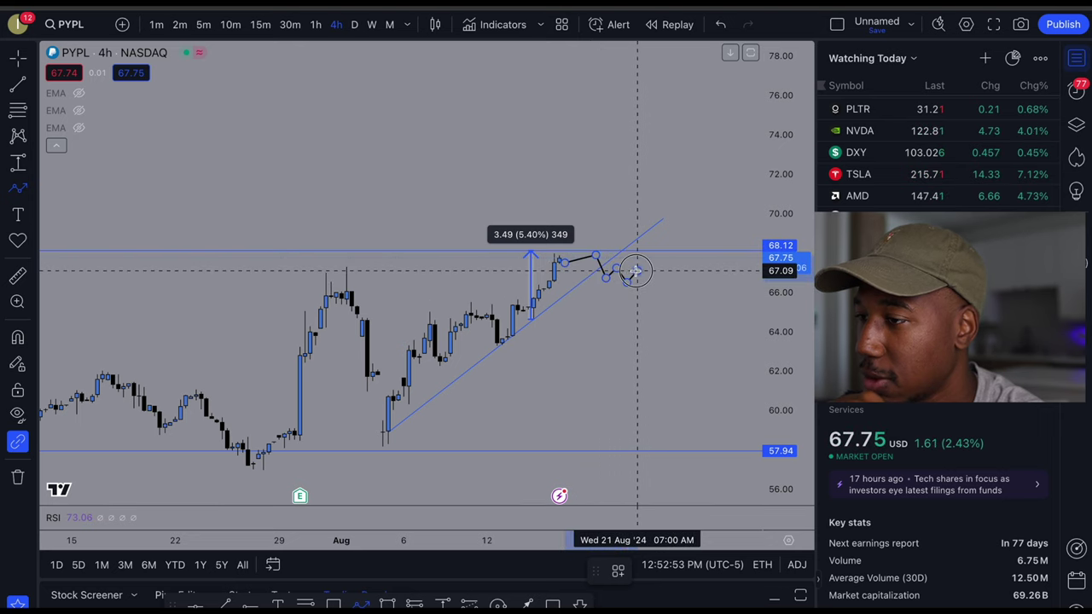
click(637, 271)
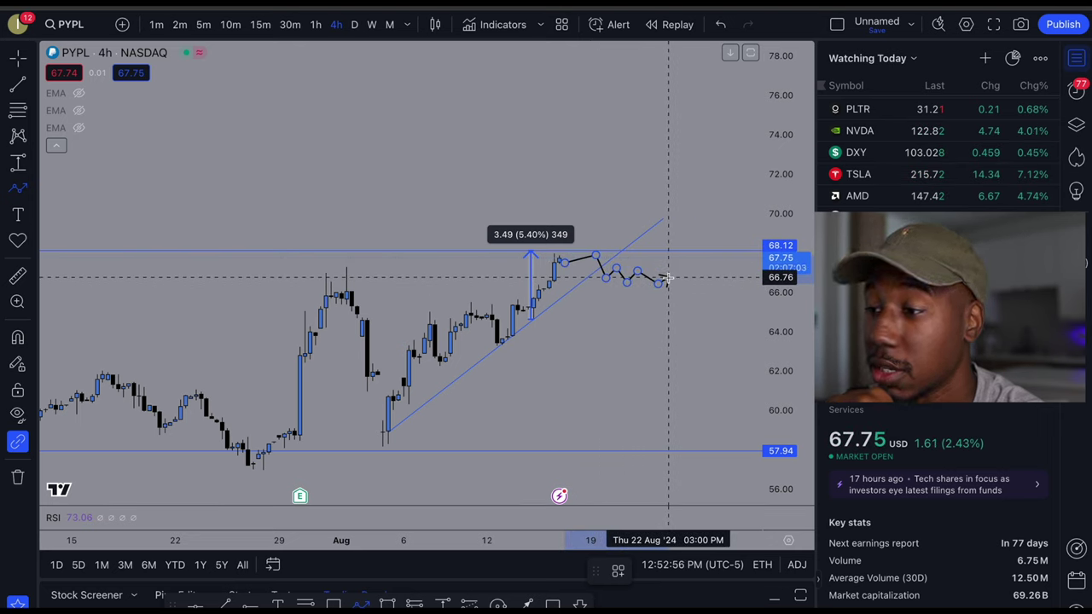
click(693, 345)
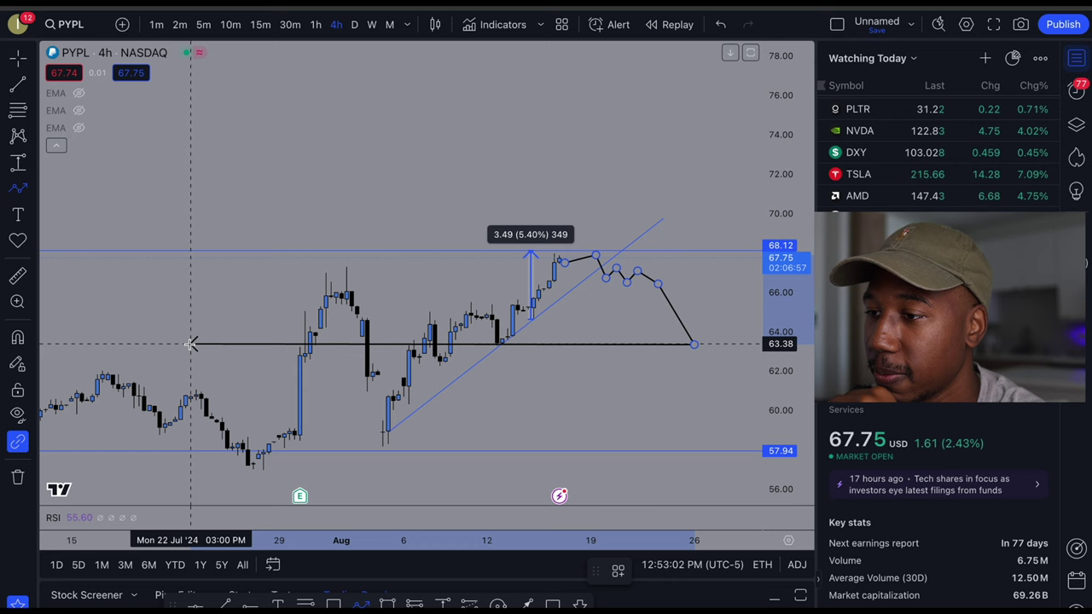
key(Escape)
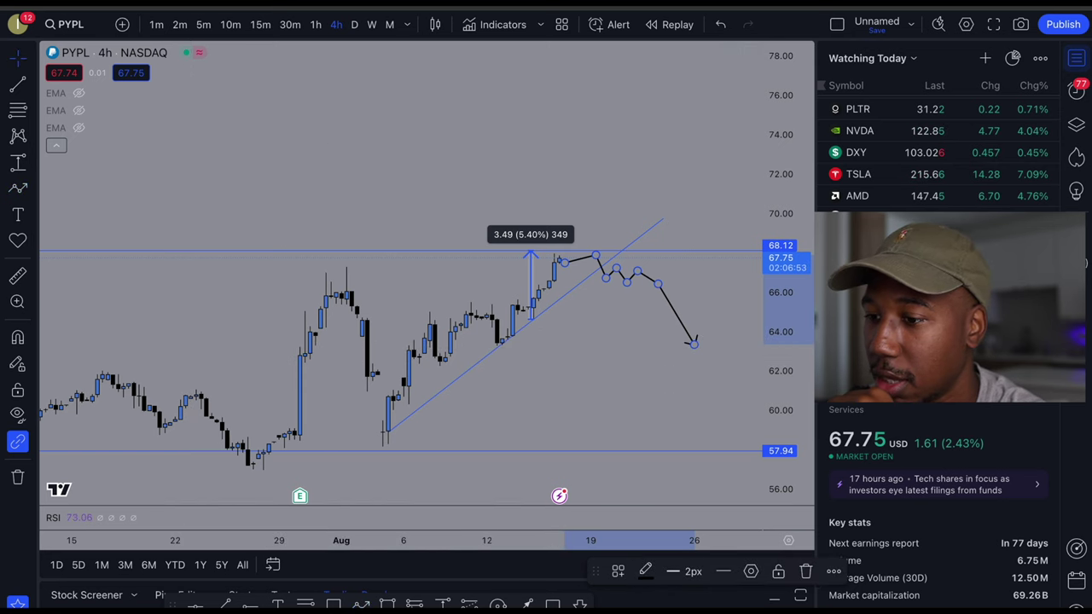
Place a horizontal ray at about 63.49 from about 29 Jul '24 and extend the projected path's last point down to just above the 57.94 ray
double_click(691, 342)
key(Escape)
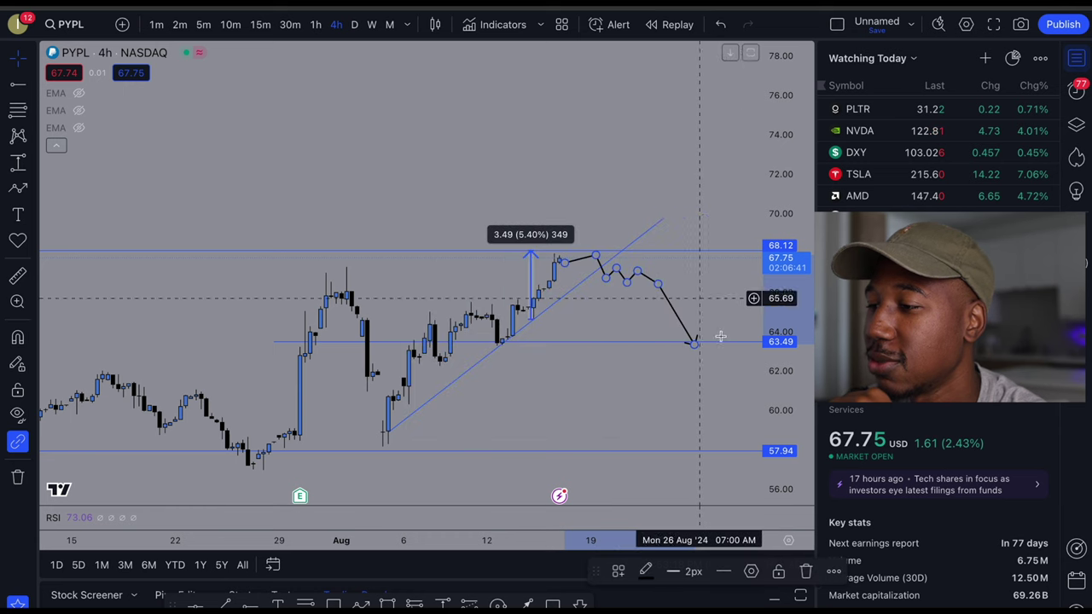
drag(696, 347, 725, 433)
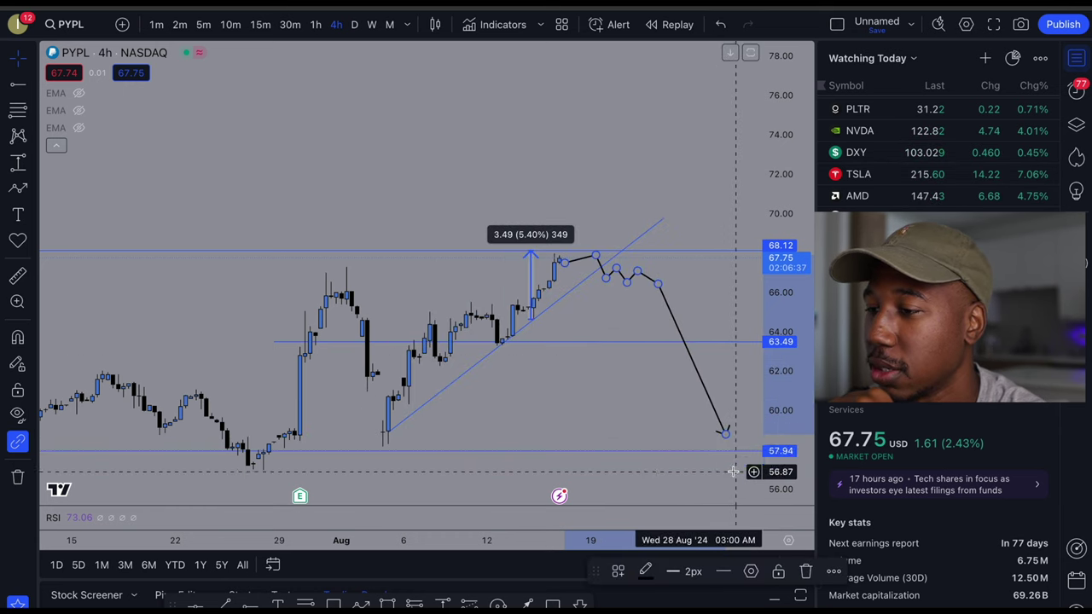